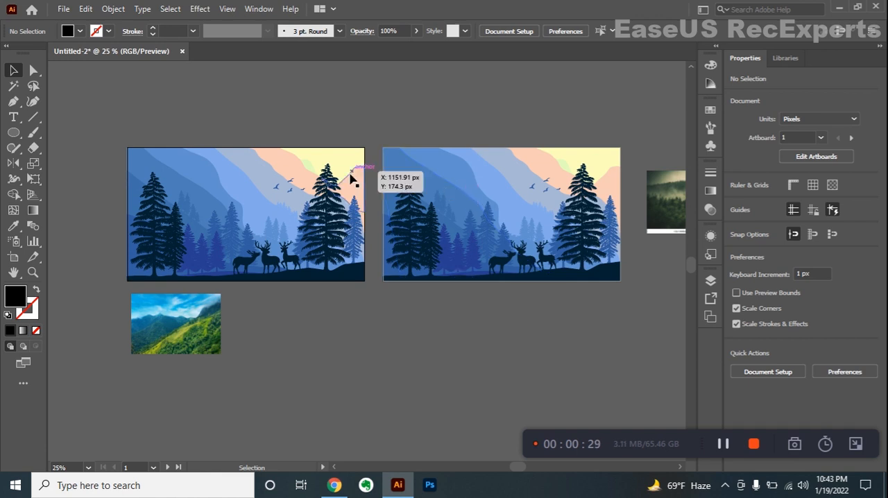
Recolor the first deer-forest illustration with the color theme picked from the green mountain photo below it.
{"action": "mouse_move", "coordinate": [513, 303]}
{"action": "left_mouse_down"}
{"action": "mouse_move", "coordinate": [489, 303]}
{"action": "mouse_move", "coordinate": [497, 297]}
{"action": "left_mouse_up"}
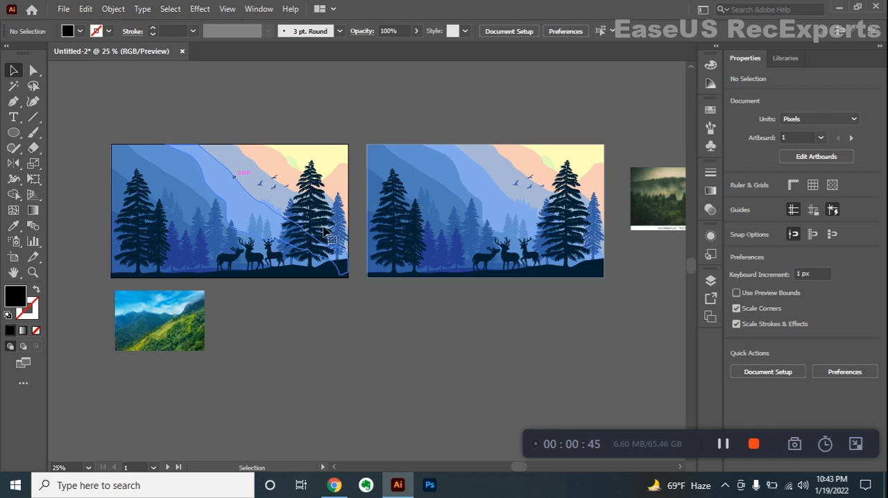
{"action": "left_click", "coordinate": [582, 272]}
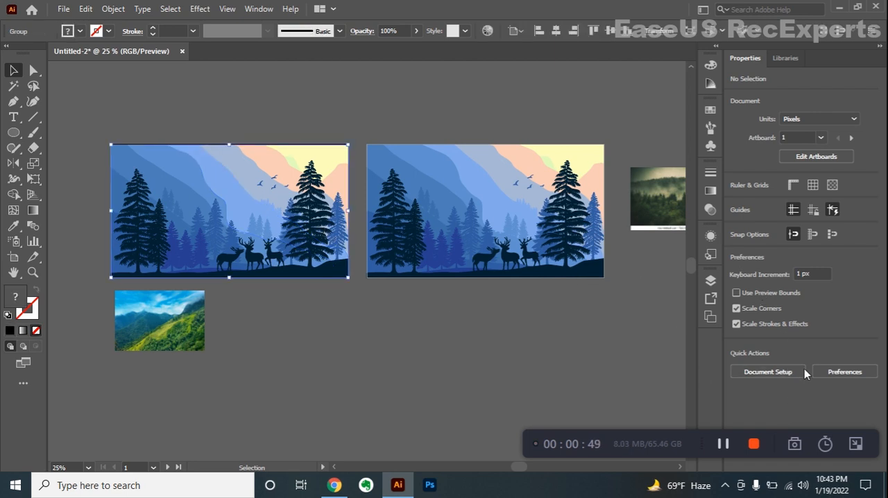
{"action": "left_click_drag", "start_coordinate": [762, 438], "coordinate": [608, 469]}
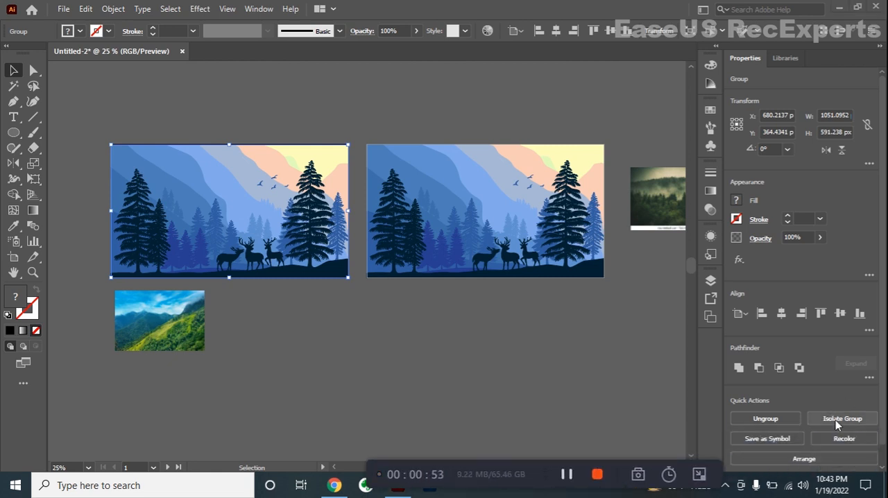
{"action": "left_click", "coordinate": [844, 440]}
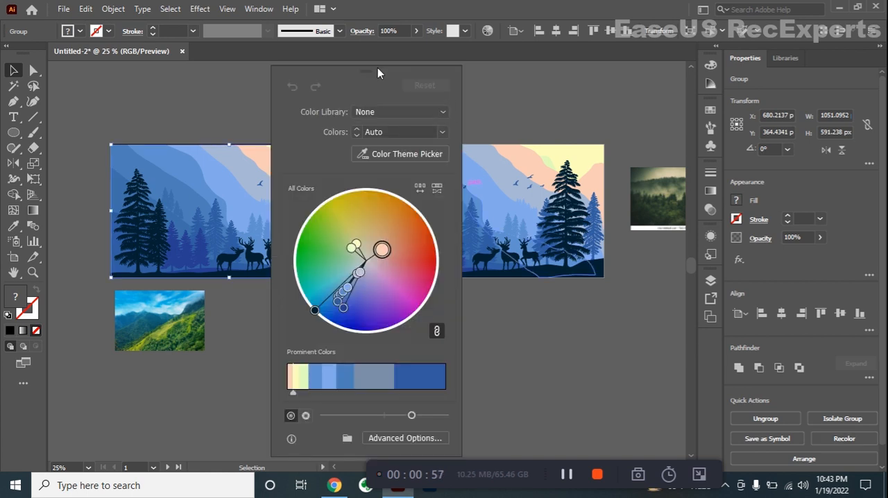
{"action": "left_click_drag", "start_coordinate": [377, 68], "coordinate": [467, 68]}
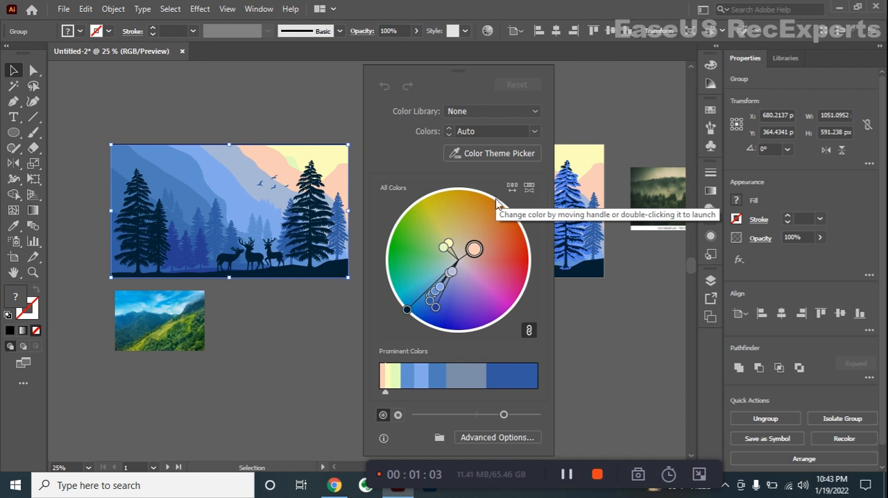
{"action": "left_click", "coordinate": [489, 153]}
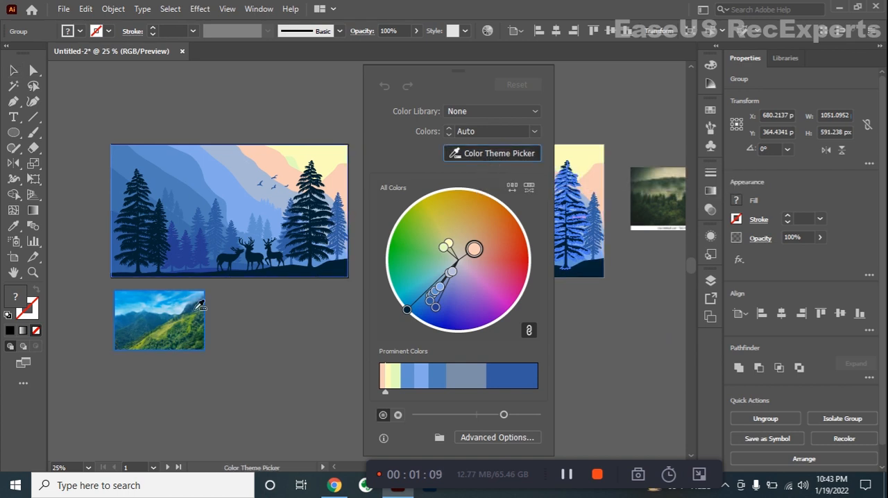
{"action": "left_click", "coordinate": [161, 323]}
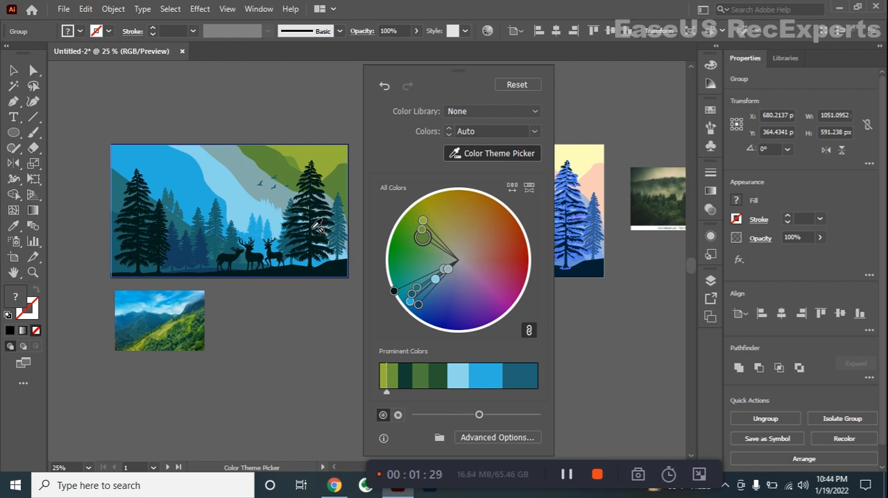
{"action": "left_click", "coordinate": [13, 70]}
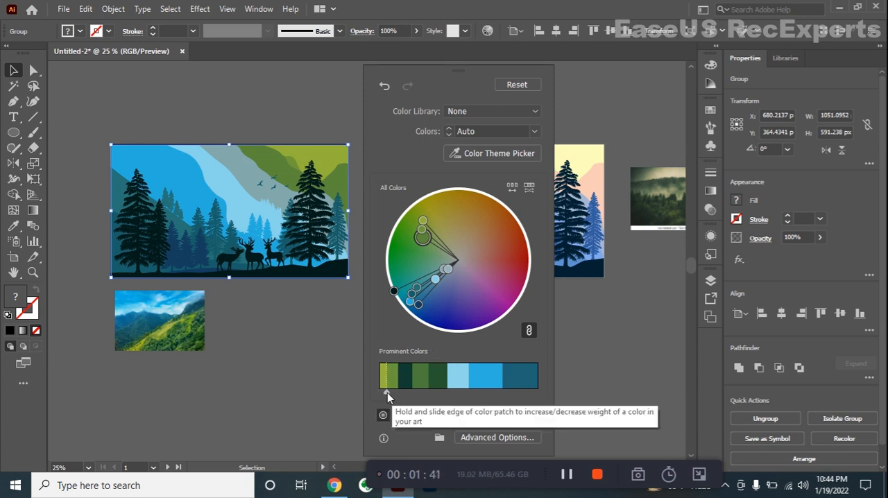
Rebalance the first illustration's prominent colors, giving olive green and dark teal more weight and bright blue less, and close the recoloring.
{"action": "left_click_drag", "start_coordinate": [391, 393], "coordinate": [394, 398]}
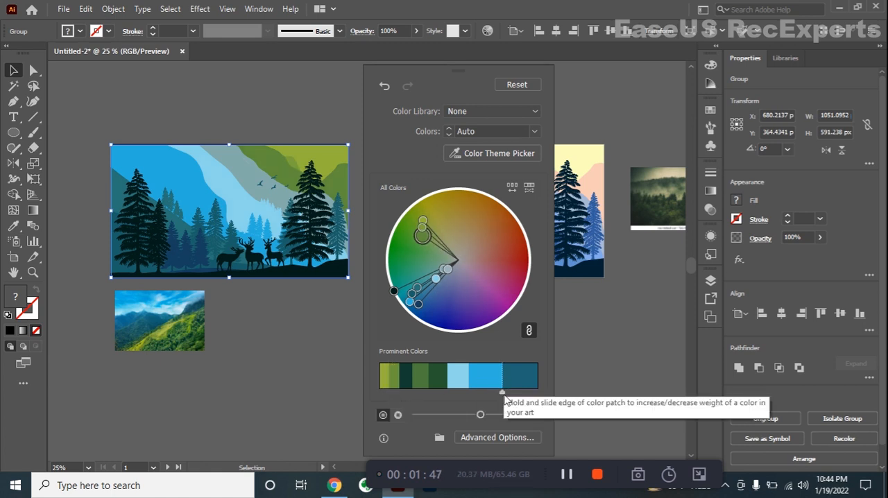
{"action": "left_click_drag", "start_coordinate": [504, 396], "coordinate": [488, 396]}
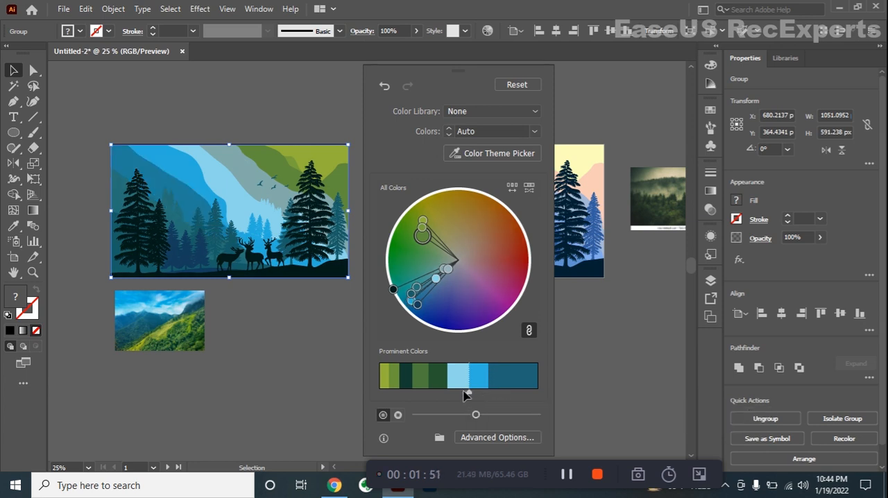
{"action": "left_click_drag", "start_coordinate": [469, 396], "coordinate": [447, 393]}
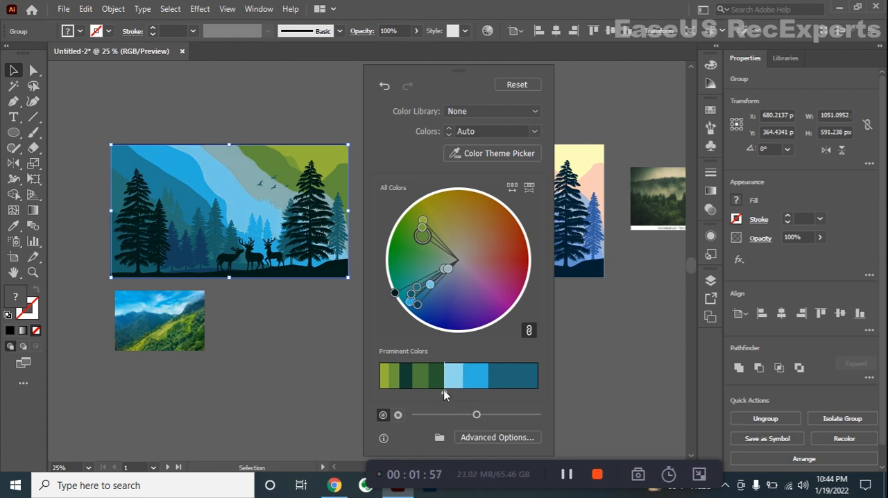
{"action": "left_click", "coordinate": [353, 97]}
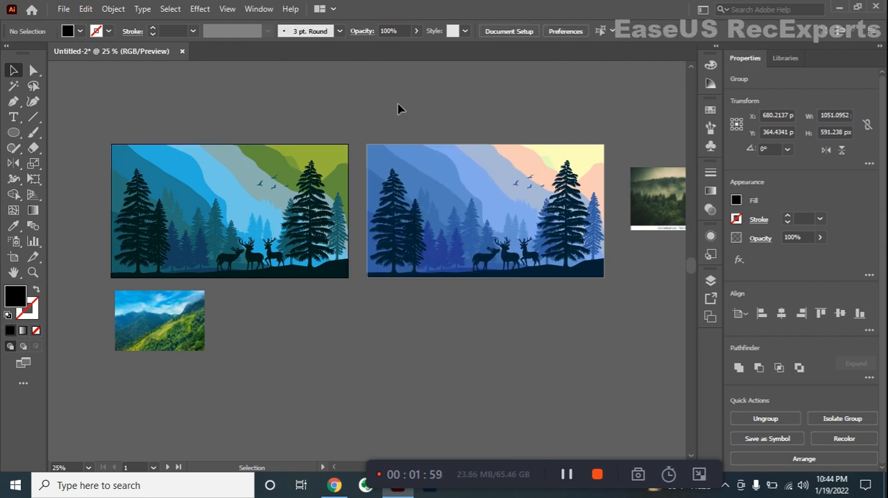
Recolor the second deer-forest illustration with the color theme picked from the dark misty forest photo.
{"action": "scroll", "coordinate": [474, 138], "scroll_direction": "right", "scroll_amount": 5}
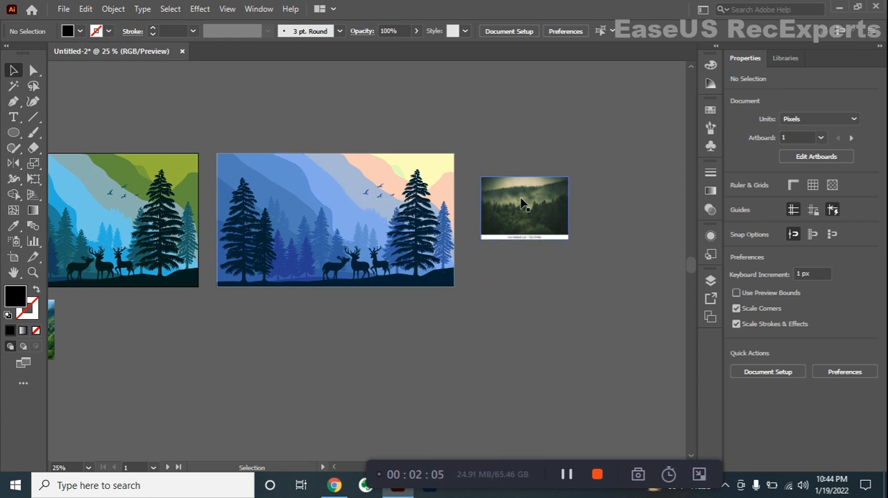
{"action": "left_click", "coordinate": [376, 202]}
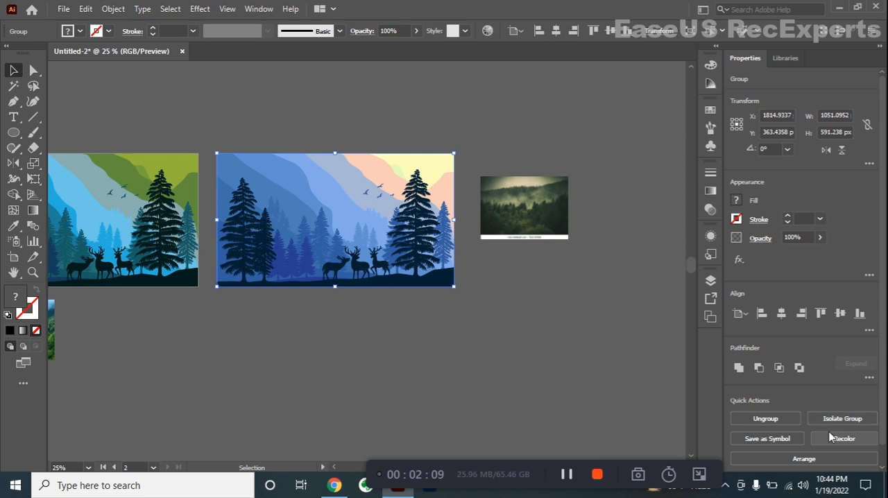
{"action": "left_click", "coordinate": [842, 439]}
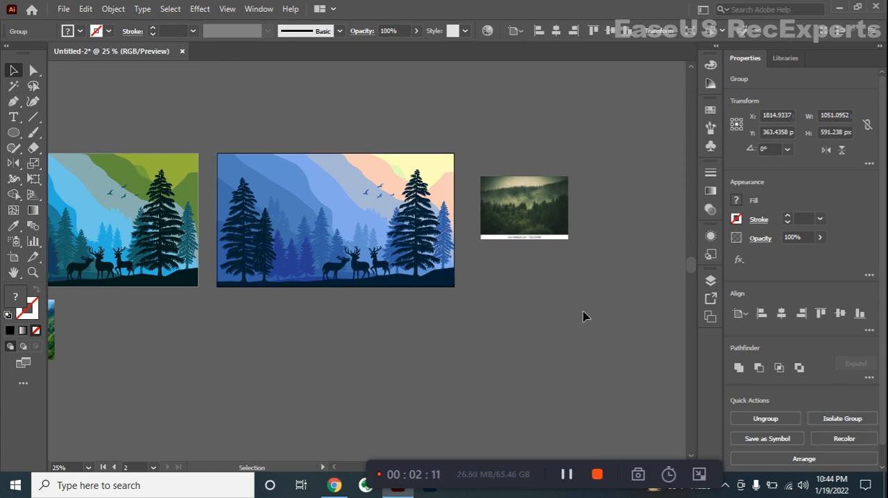
{"action": "left_click_drag", "start_coordinate": [325, 73], "coordinate": [105, 70]}
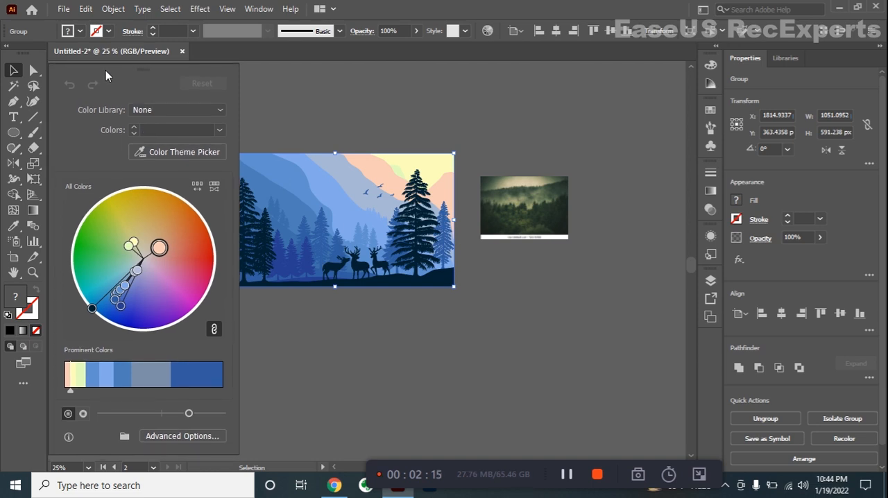
{"action": "left_click", "coordinate": [192, 151]}
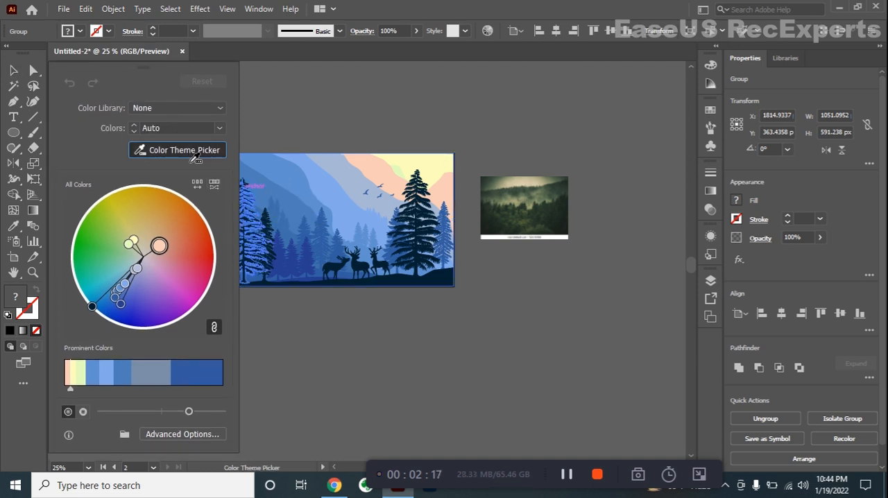
{"action": "left_click", "coordinate": [510, 203]}
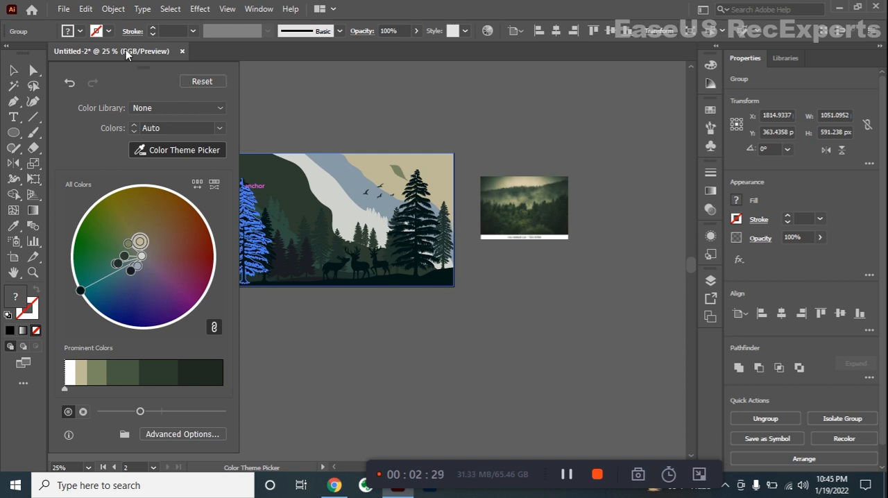
Increase the weight of white, reduce the darkest green in the second illustration's prominent colors, and slightly adjust the brightness.
{"action": "left_click", "coordinate": [166, 70]}
{"action": "left_click_drag", "start_coordinate": [143, 68], "coordinate": [574, 120]}
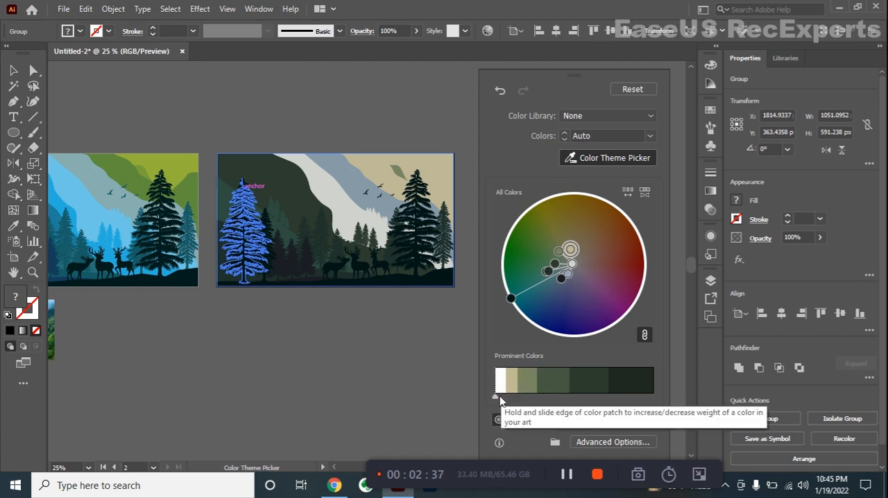
{"action": "left_click_drag", "start_coordinate": [506, 399], "coordinate": [533, 399]}
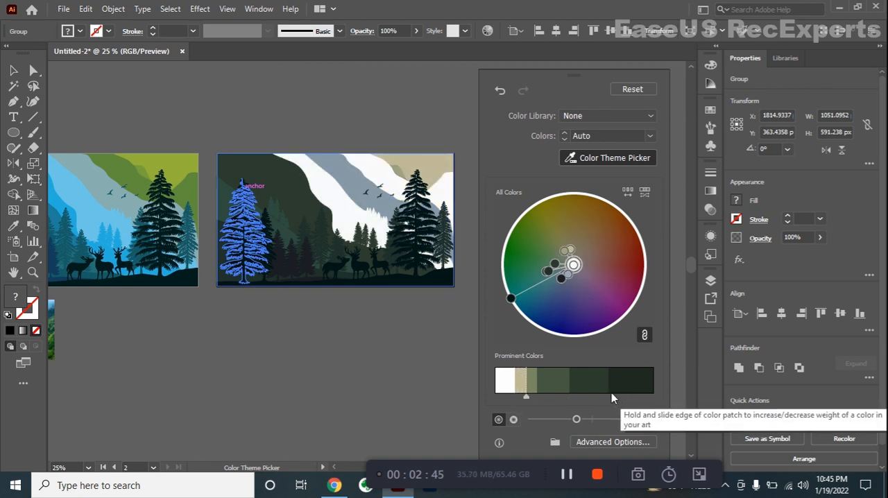
{"action": "left_click_drag", "start_coordinate": [610, 396], "coordinate": [578, 399]}
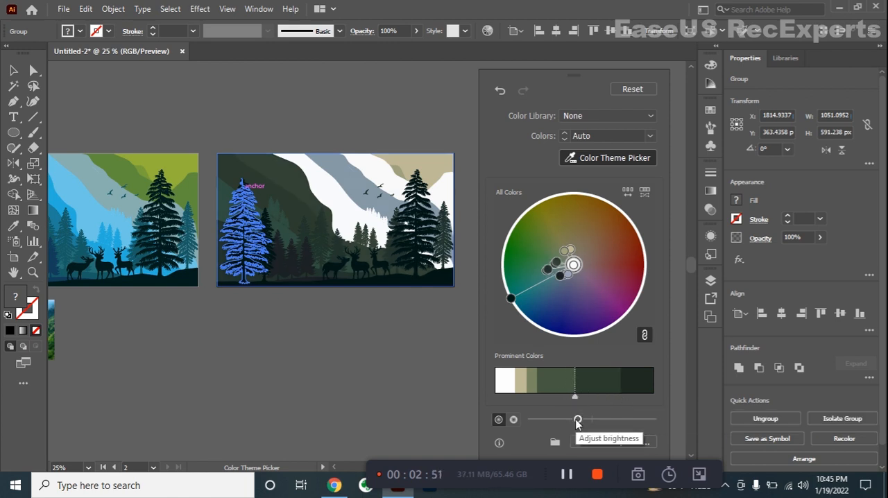
{"action": "mouse_move", "coordinate": [576, 421]}
{"action": "left_mouse_down"}
{"action": "mouse_move", "coordinate": [593, 421]}
{"action": "mouse_move", "coordinate": [578, 420]}
{"action": "left_mouse_up"}
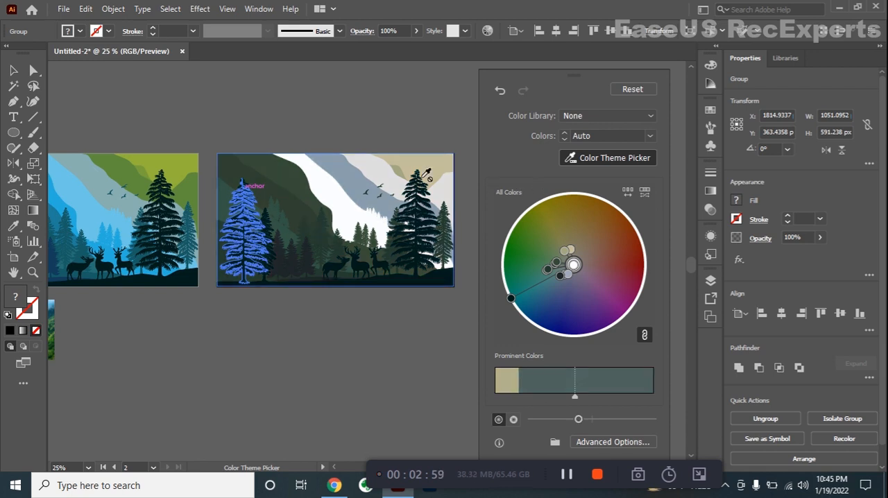
{"action": "left_click", "coordinate": [13, 70]}
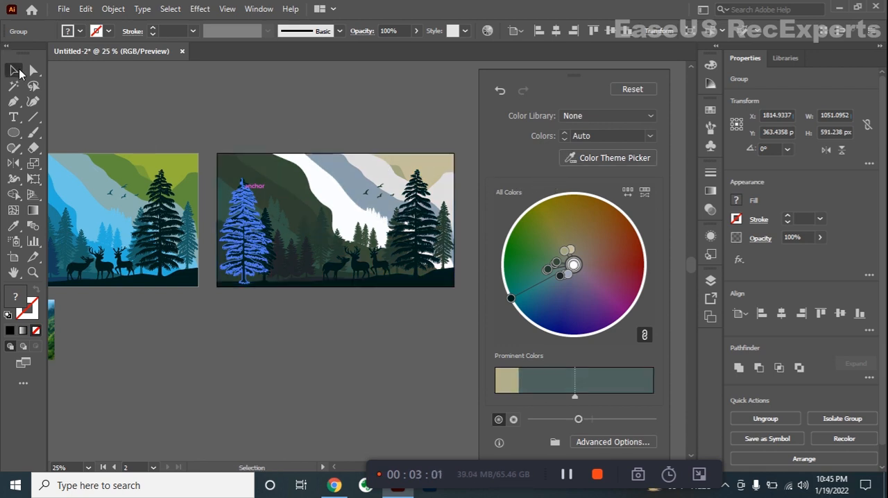
Shuffle the color order of the second illustration randomly several times.
{"action": "left_click", "coordinate": [624, 191]}
{"action": "left_click", "coordinate": [624, 192]}
{"action": "left_click", "coordinate": [624, 192]}
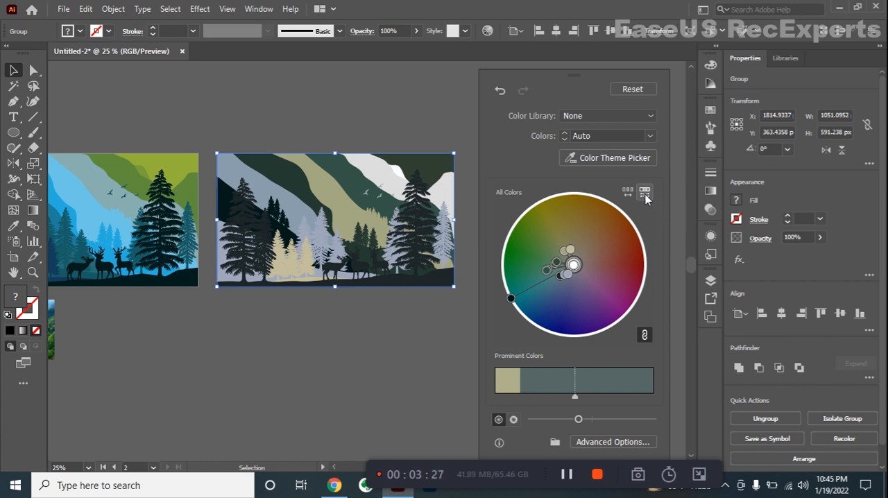
Randomize the saturation and brightness of the second illustration's colors three times and close the recoloring.
{"action": "left_click", "coordinate": [645, 194]}
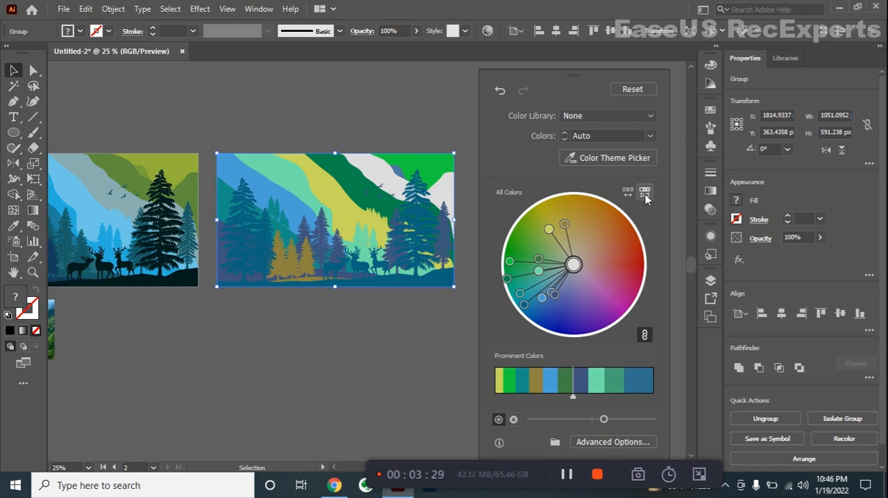
{"action": "left_click", "coordinate": [645, 194]}
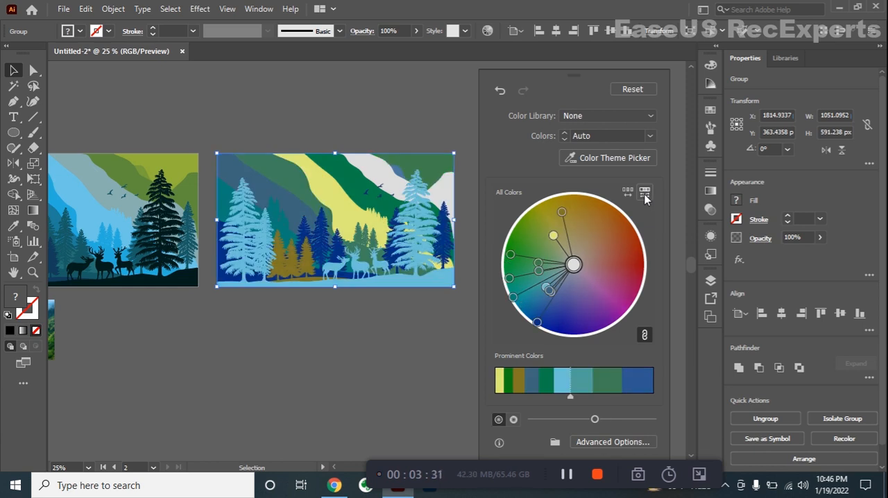
{"action": "left_click", "coordinate": [644, 194]}
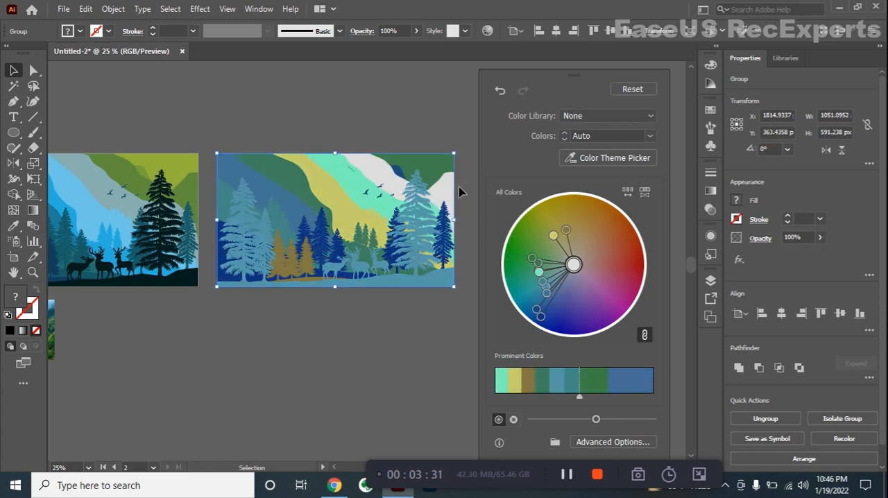
{"action": "left_click", "coordinate": [444, 133]}
{"action": "left_click_drag", "start_coordinate": [283, 143], "coordinate": [390, 138]}
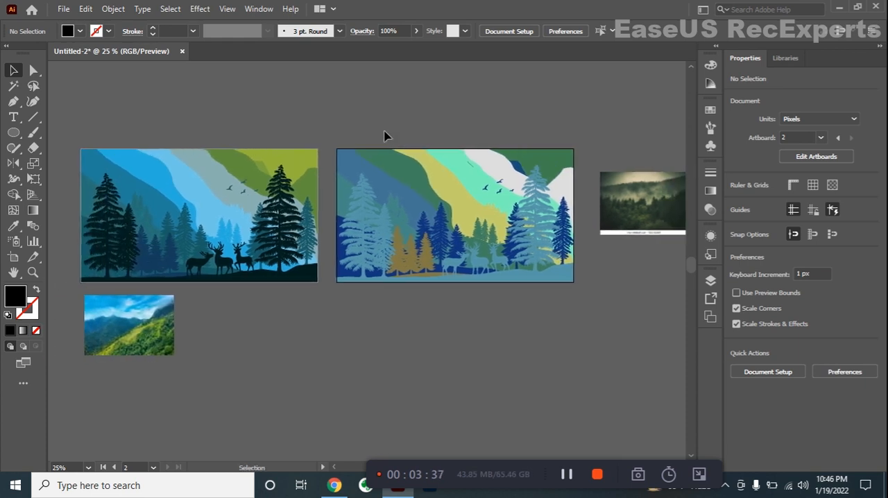